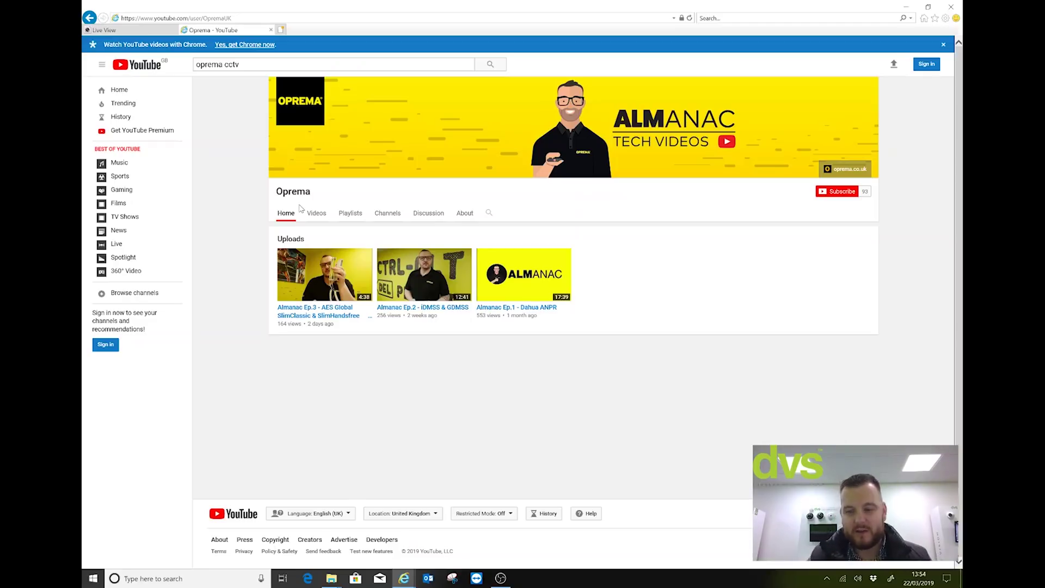
- Close the Oprema - YouTube tab to return to the Hikvision Live View
left_click(271, 30)
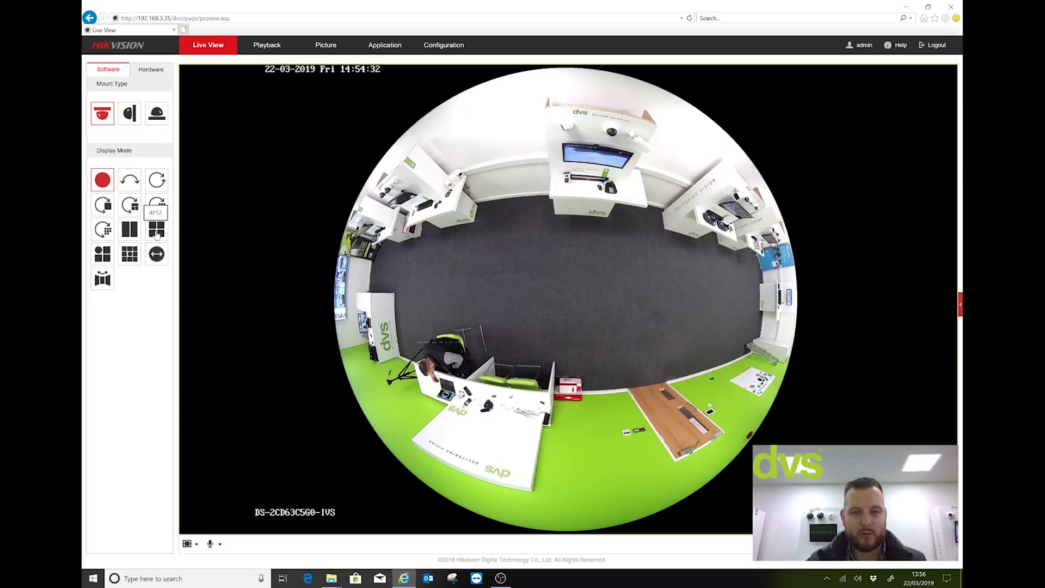
- Use Fisheye + 3 PTZ, re-aim the green, yellow and blue PTZ areas, then go two-pane
left_click(105, 257)
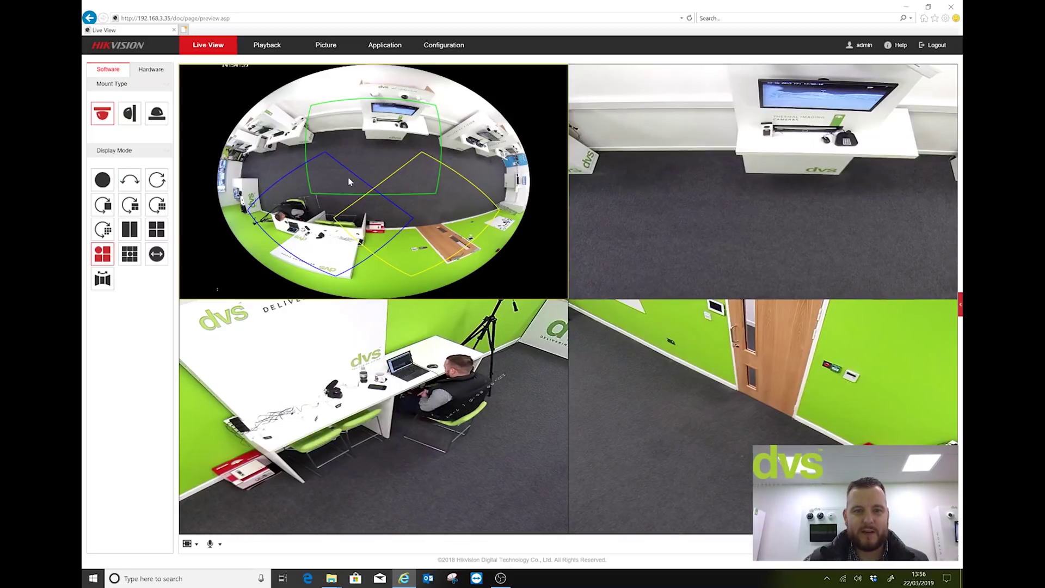
left_click_drag(421, 165, 427, 159)
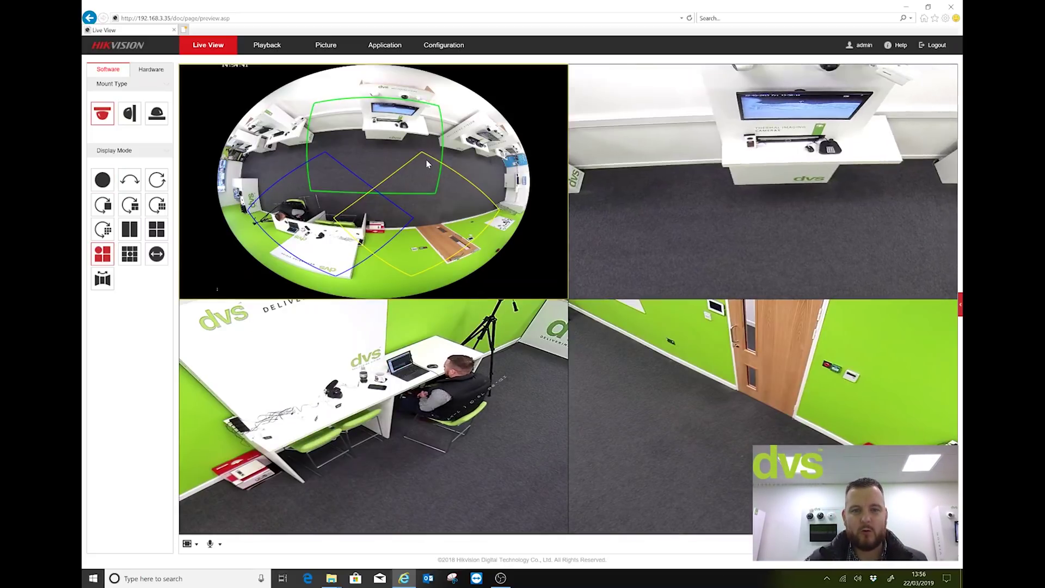
left_click_drag(463, 203, 521, 163)
left_click_drag(305, 218, 242, 221)
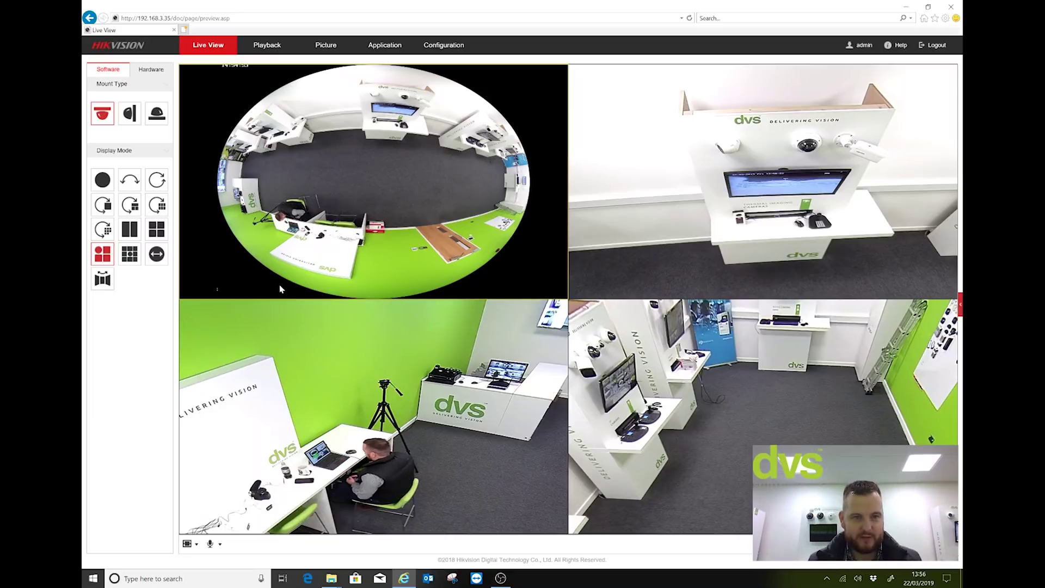
left_click(132, 237)
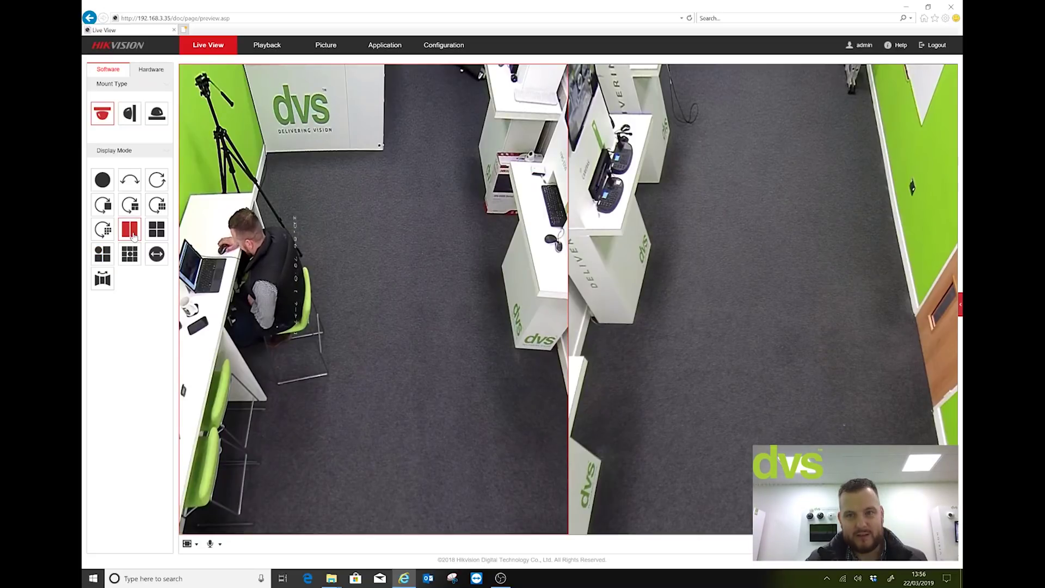
- Widen the left dewarped pane toward the desk, then switch to the hemispherical view
left_click_drag(472, 185, 802, 136)
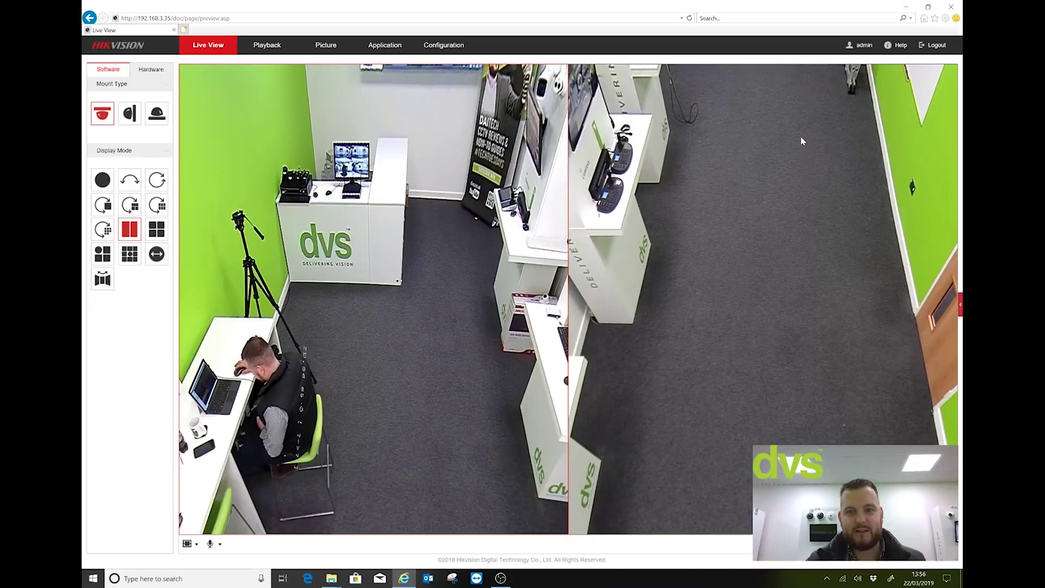
left_click(156, 255)
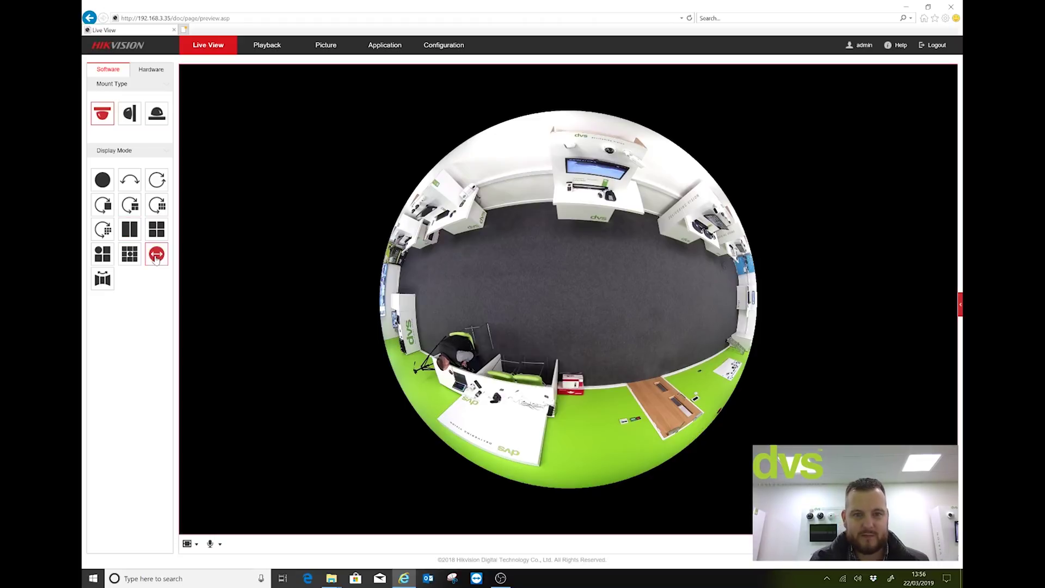
- Tilt and zoom the hemispherical view into a side 3D perspective and shift it downward
left_click_drag(455, 284, 618, 306)
scroll(522, 340, "up", 4)
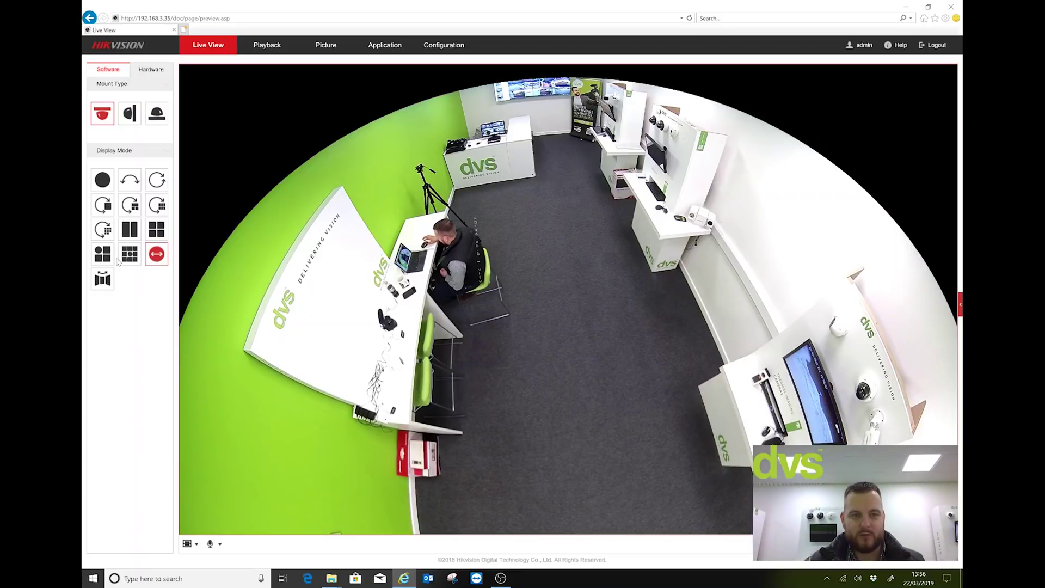
left_click_drag(542, 293, 645, 277)
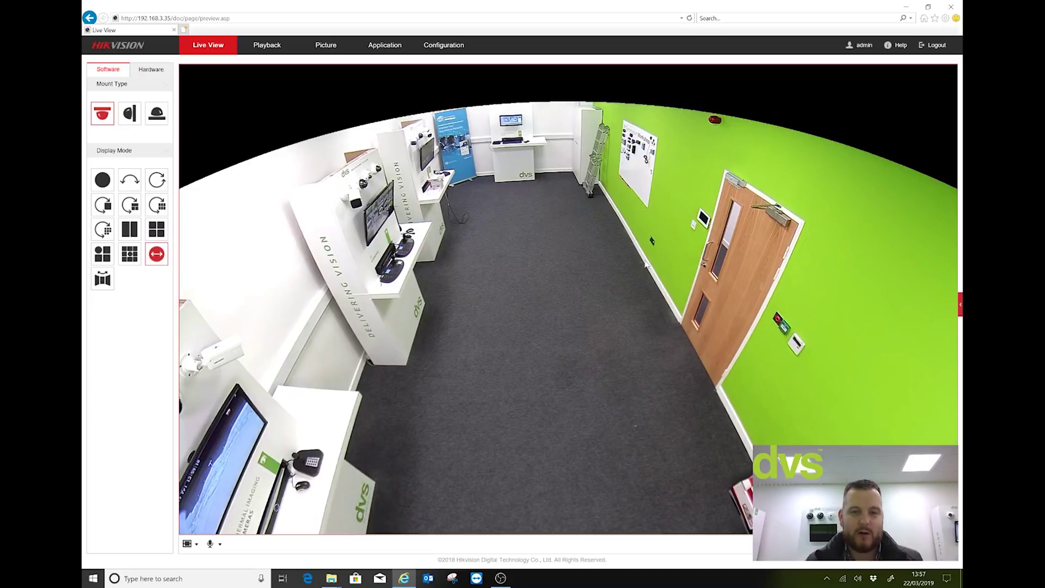
left_click(97, 257)
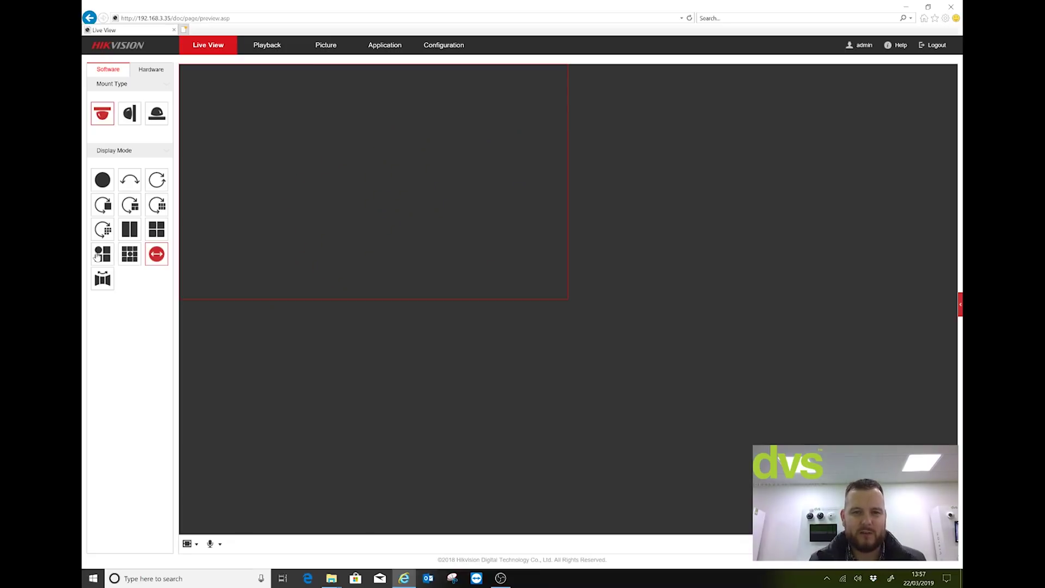
- Return to Fisheye + 3 PTZ, then switch to the 3D bowl mode and tilt it sideways
left_click(97, 256)
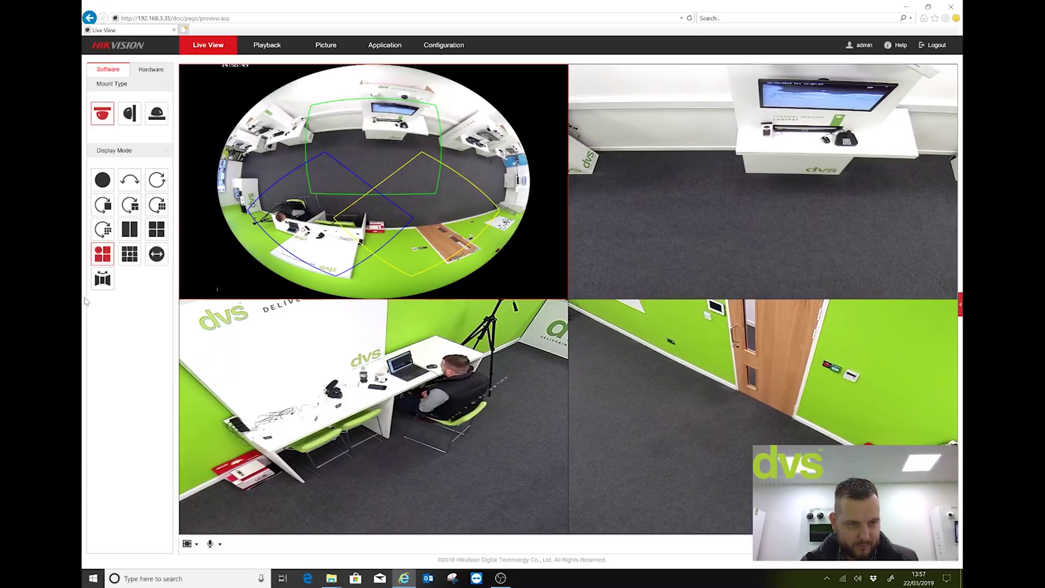
left_click(105, 288)
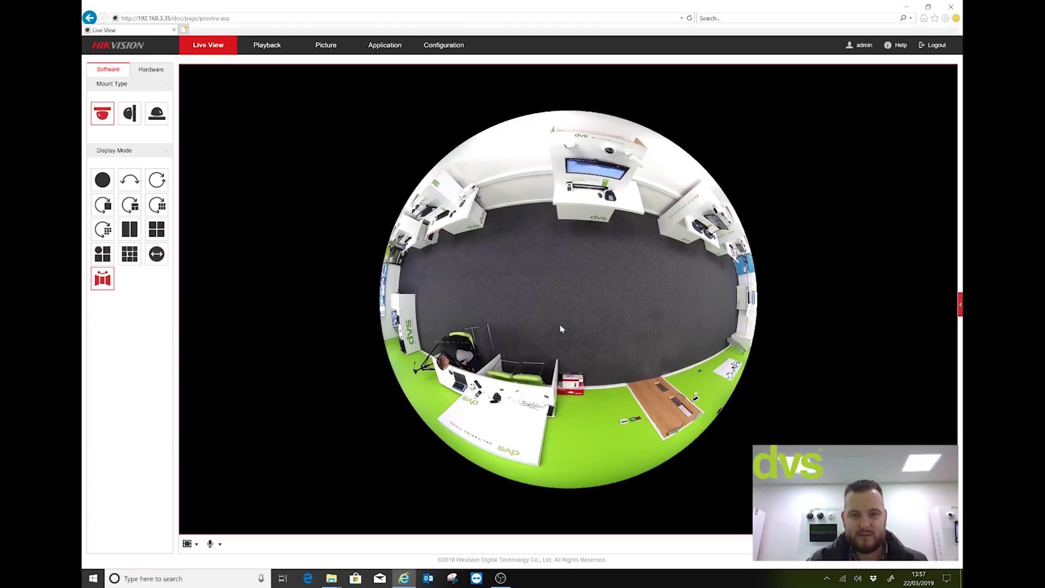
left_click_drag(446, 365, 532, 279)
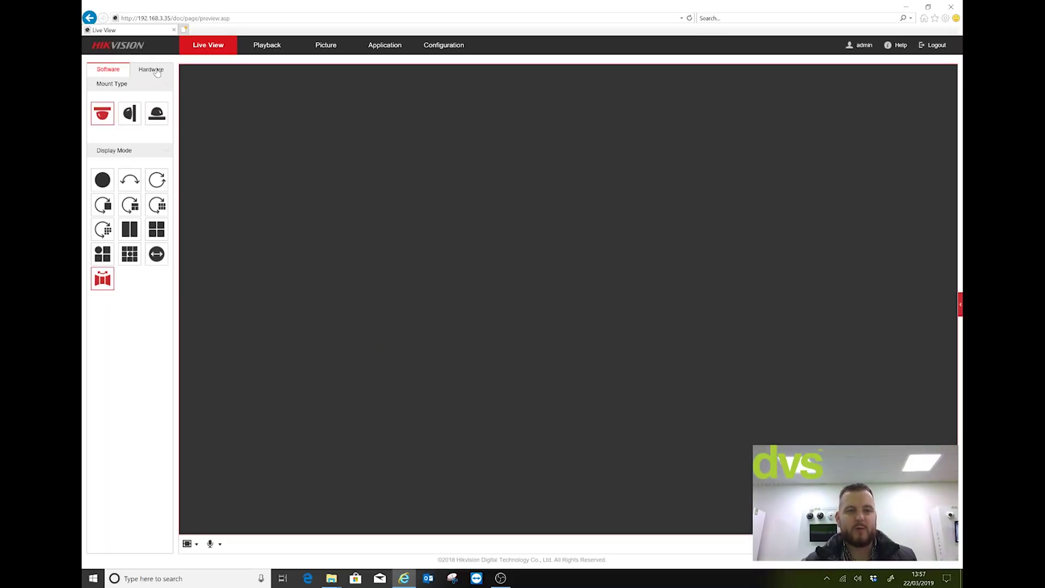
left_click(158, 72)
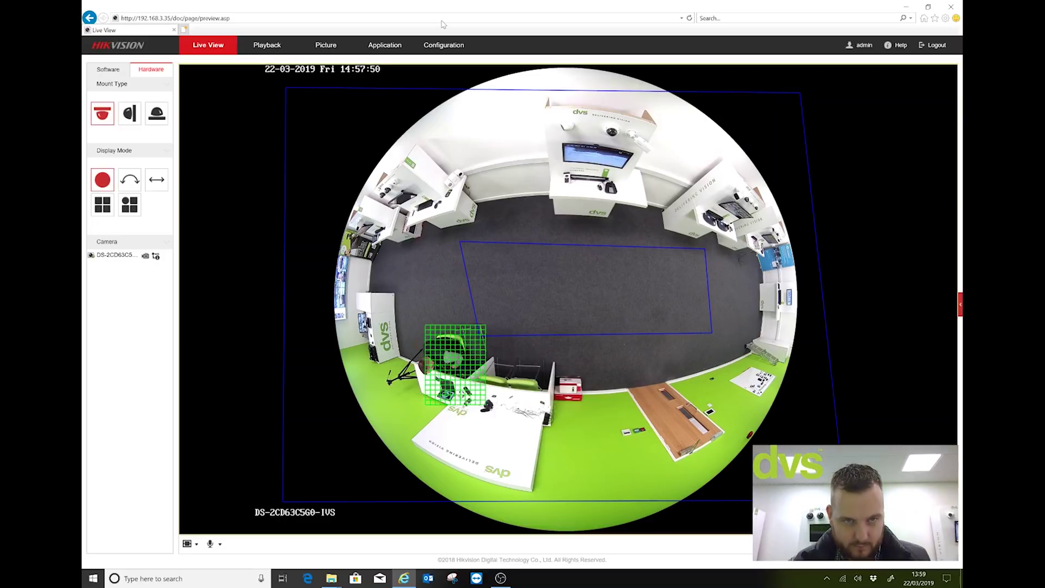
- Open Configuration's storage management page and check the memory card's status
left_click(430, 48)
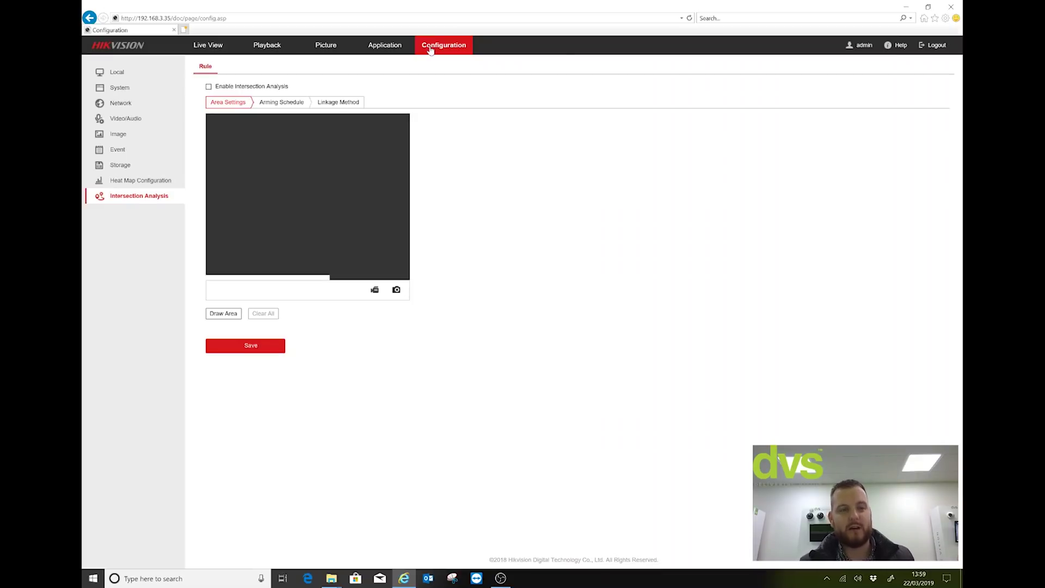
left_click(120, 165)
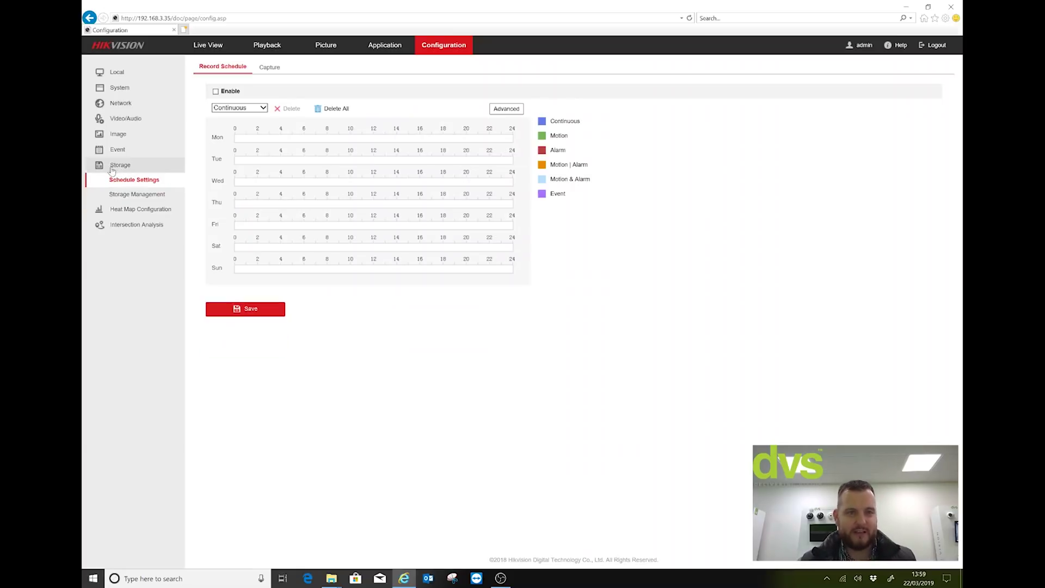
left_click(134, 195)
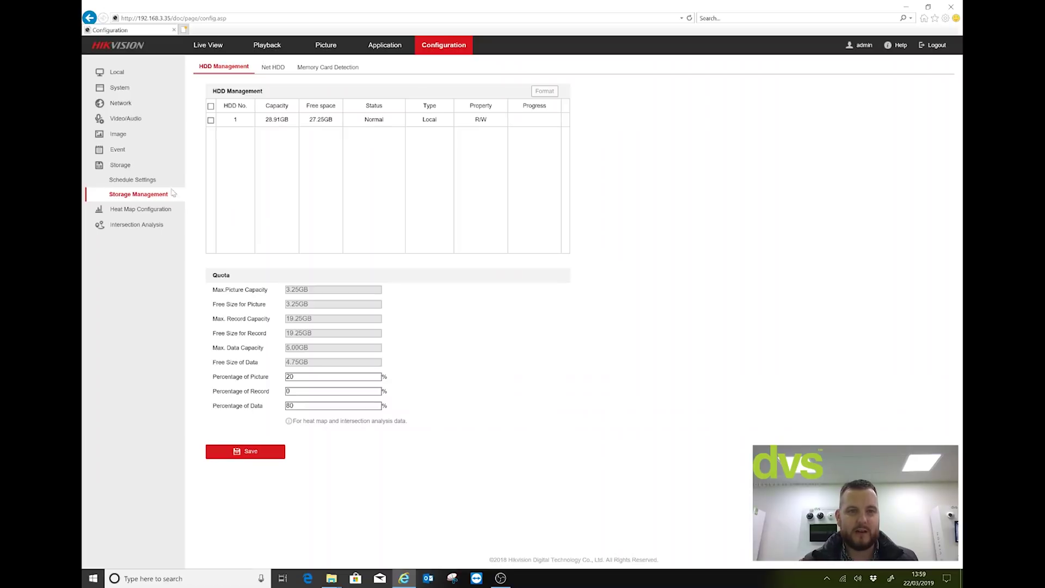
left_click(339, 69)
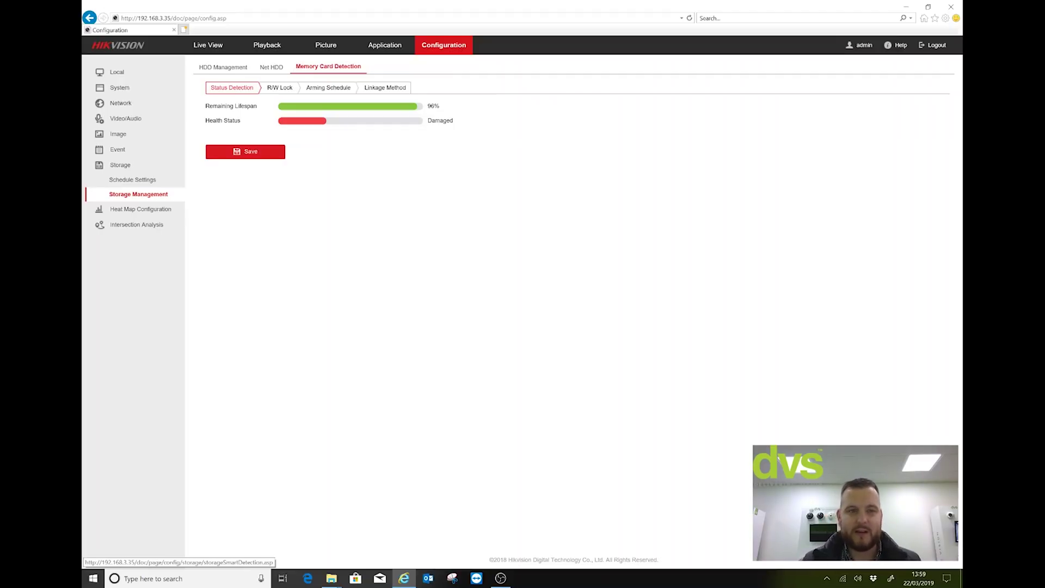
- Review the memory card's read/write lock switch, arming schedule and linkage method
left_click(284, 88)
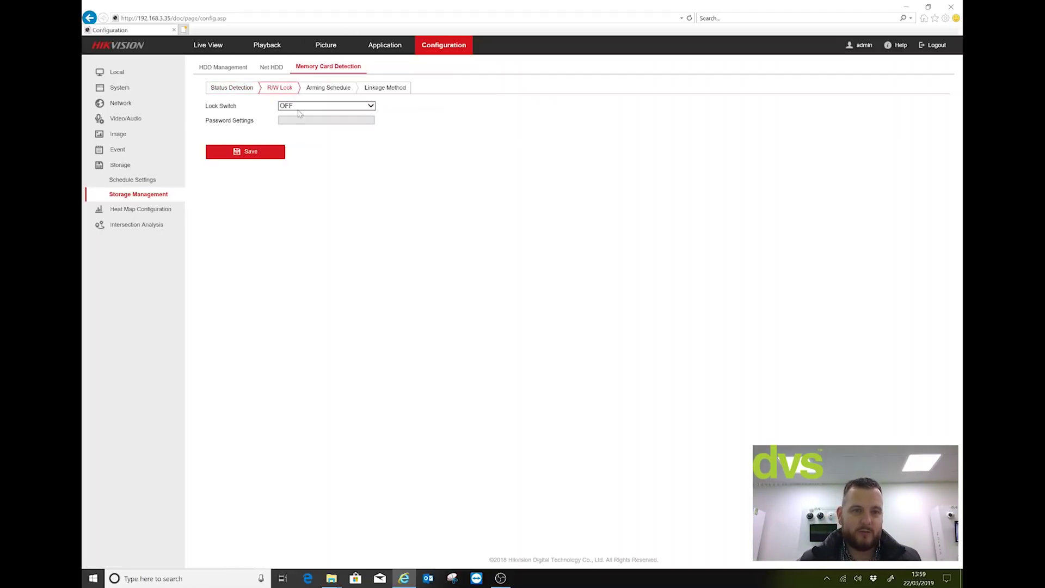
left_click(299, 107)
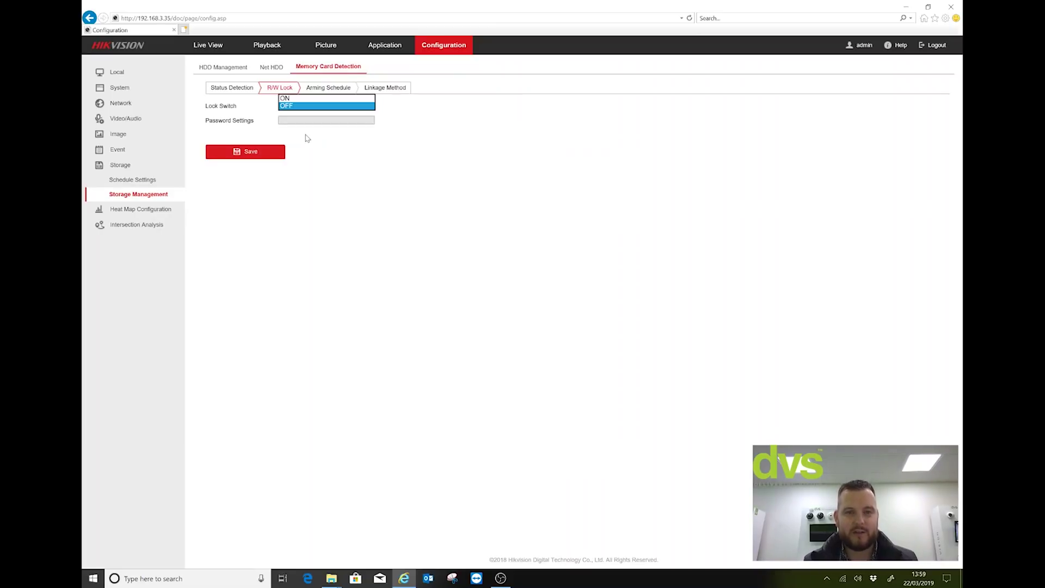
left_click(331, 88)
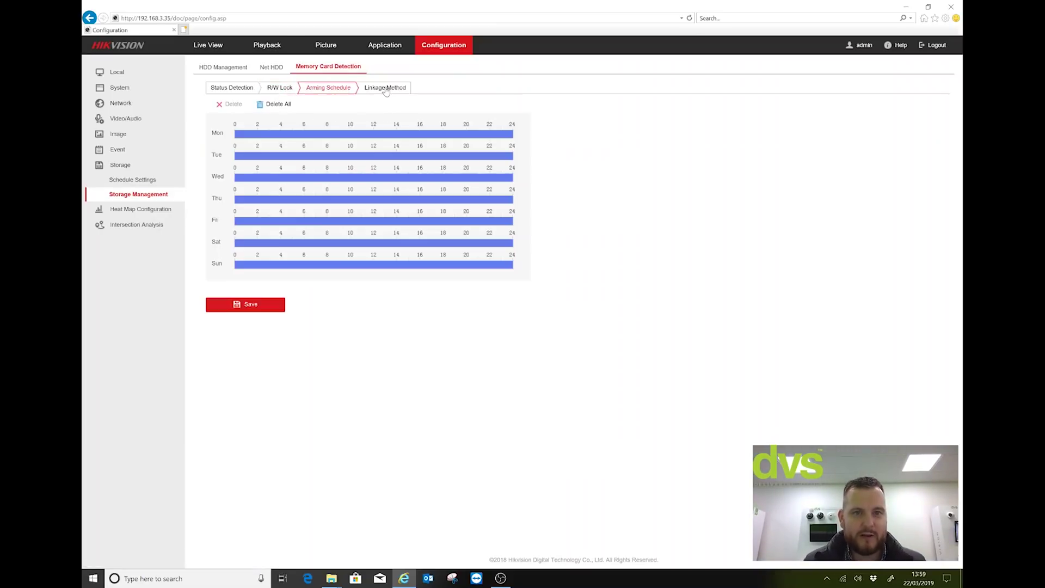
left_click(386, 90)
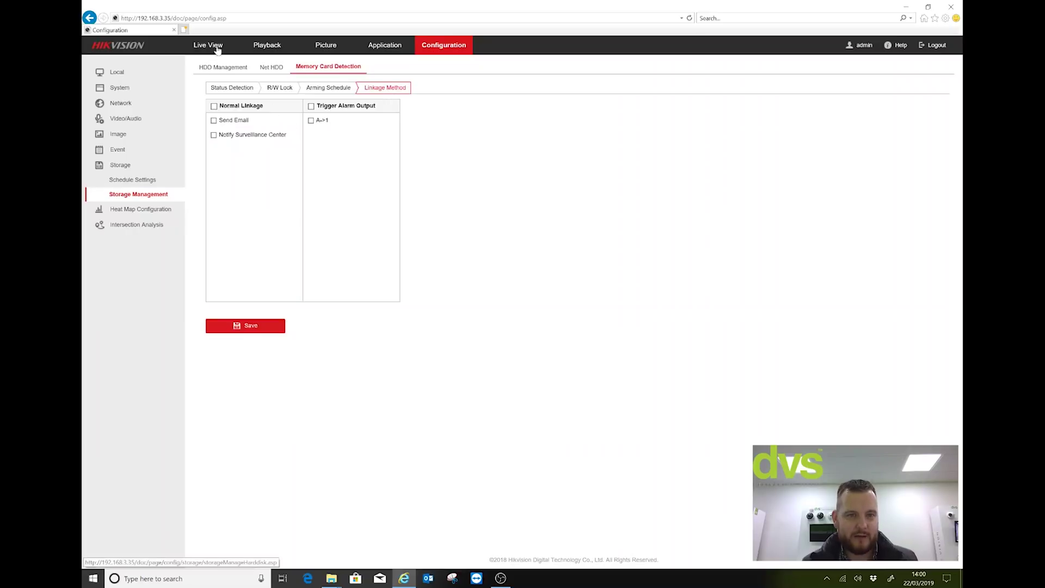
left_click(139, 210)
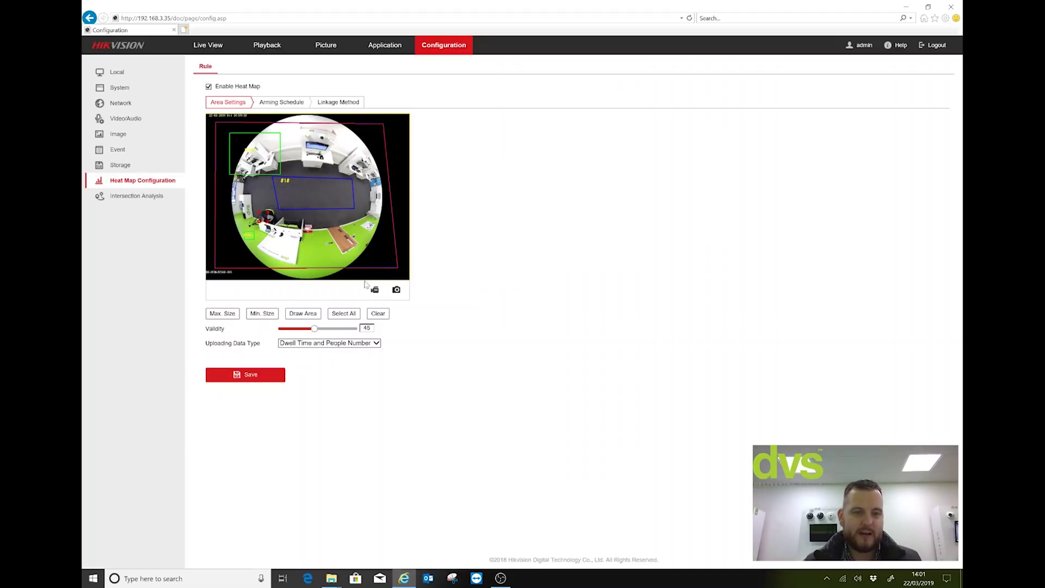
- Keep Dwell Time and People Number as the heat map upload type, then review its schedule and linkage
left_click(335, 344)
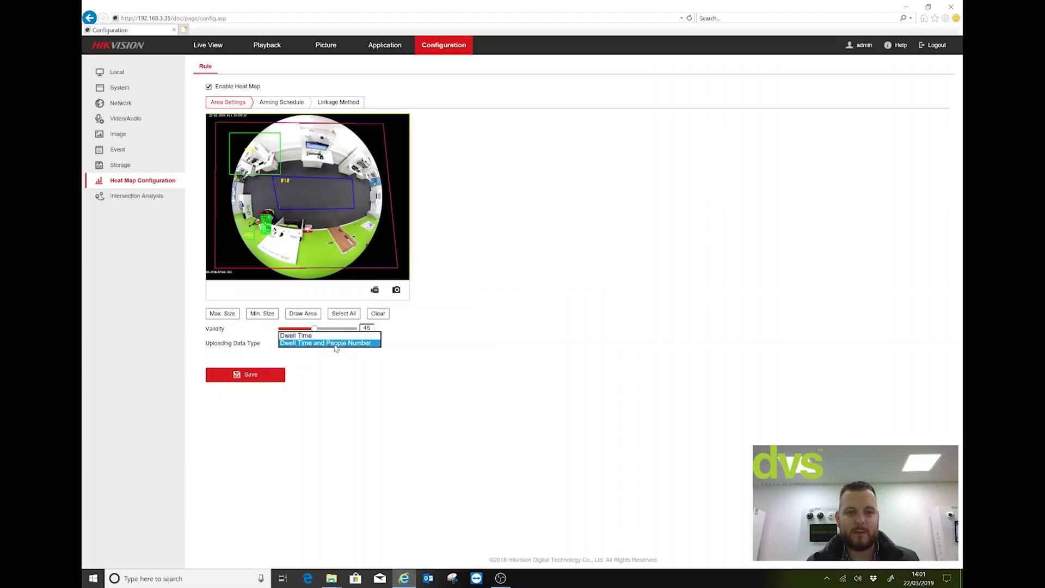
left_click(337, 361)
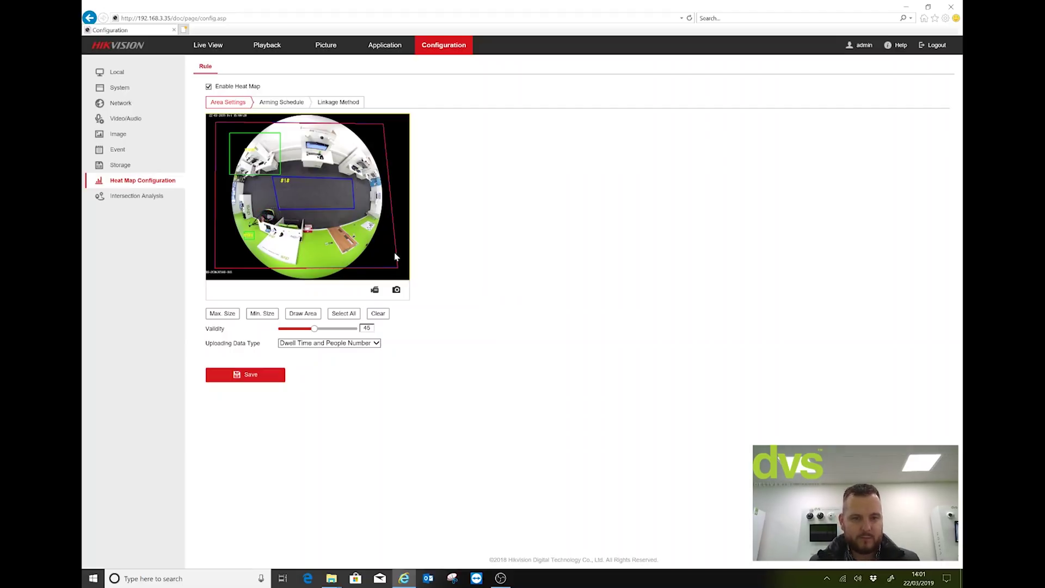
left_click(281, 104)
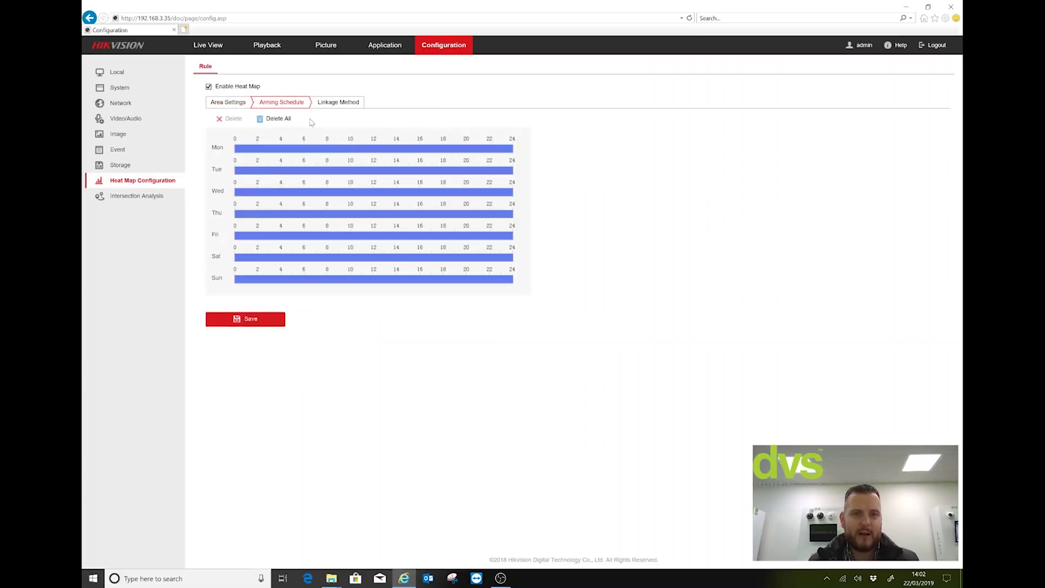
left_click(334, 105)
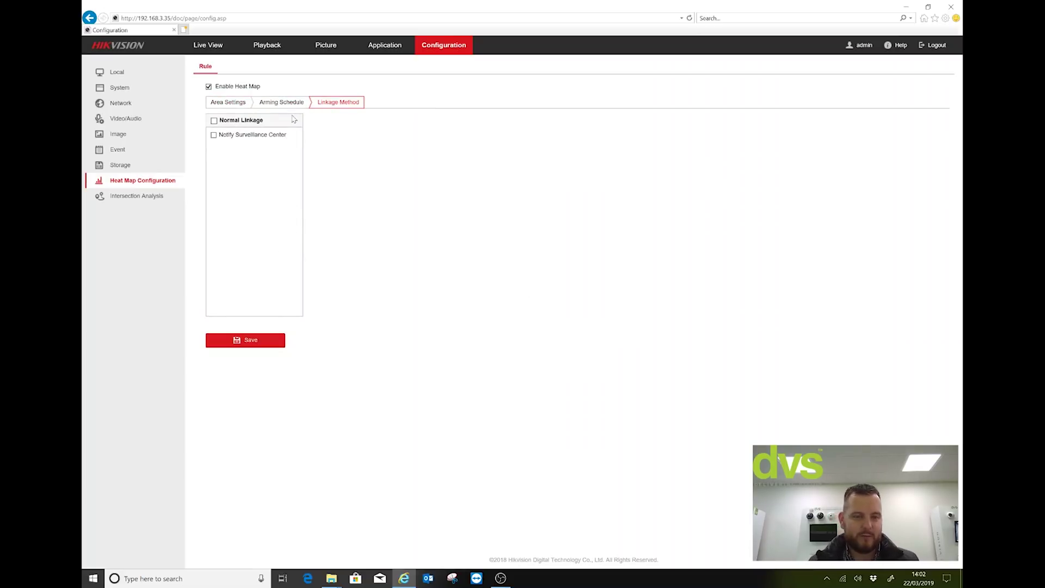
left_click(130, 199)
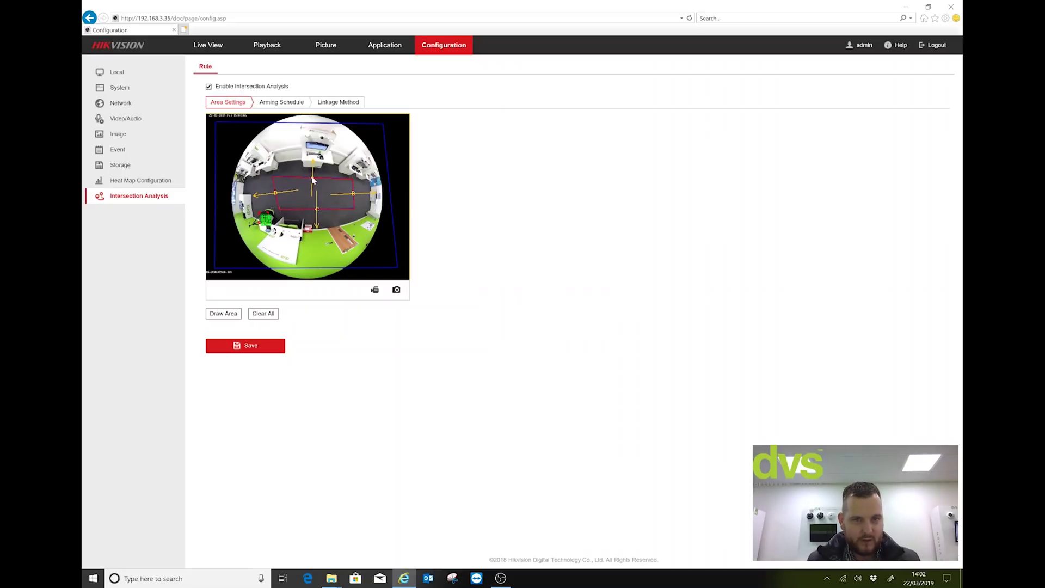
- Shift intersection direction arrow A slightly right and review its arming schedule and linkage method
mouse_move(312, 177)
left_mouse_down()
mouse_move(329, 175)
mouse_move(299, 150)
mouse_move(283, 162)
mouse_move(315, 157)
left_mouse_up()
left_click(298, 105)
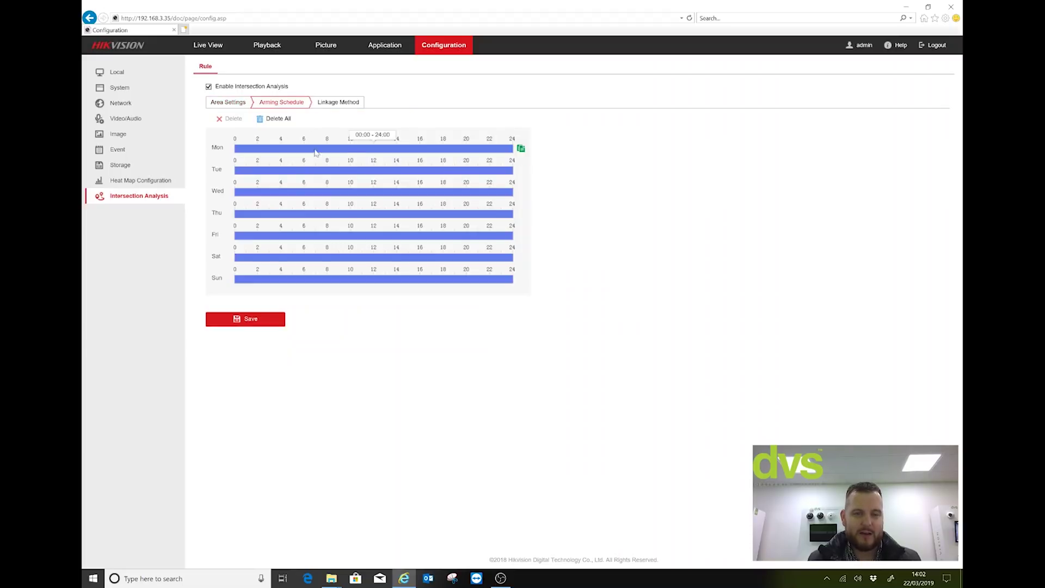
left_click(354, 108)
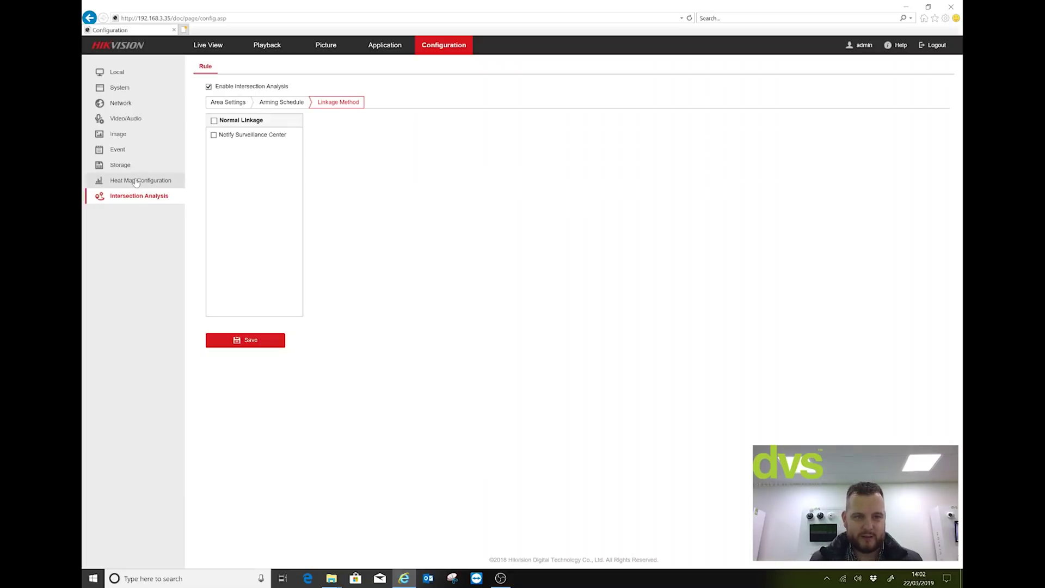
left_click(126, 88)
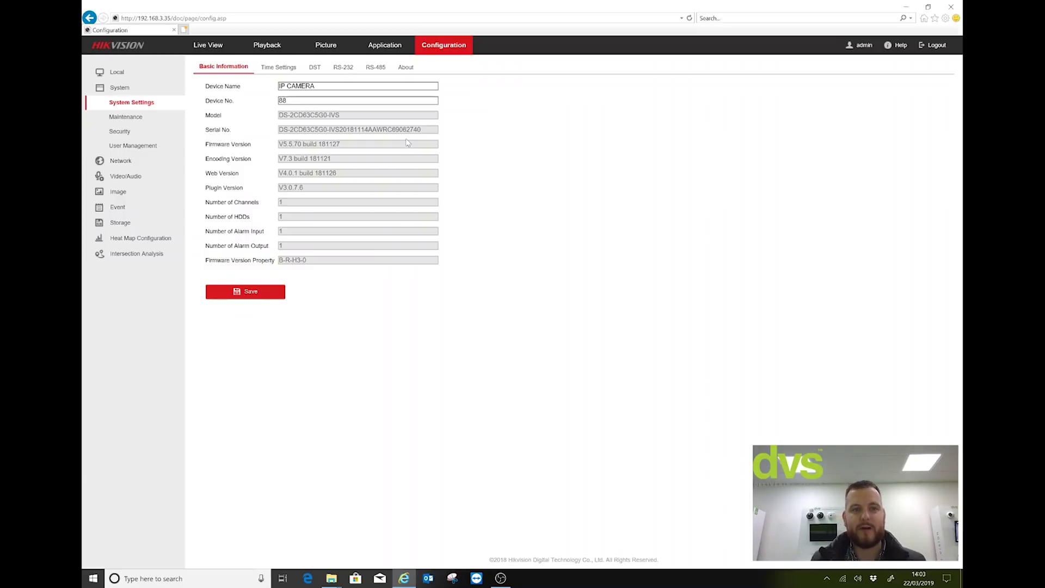
- Go from Basic Information to the Application section's Heat Map Statistics reports
left_click(395, 48)
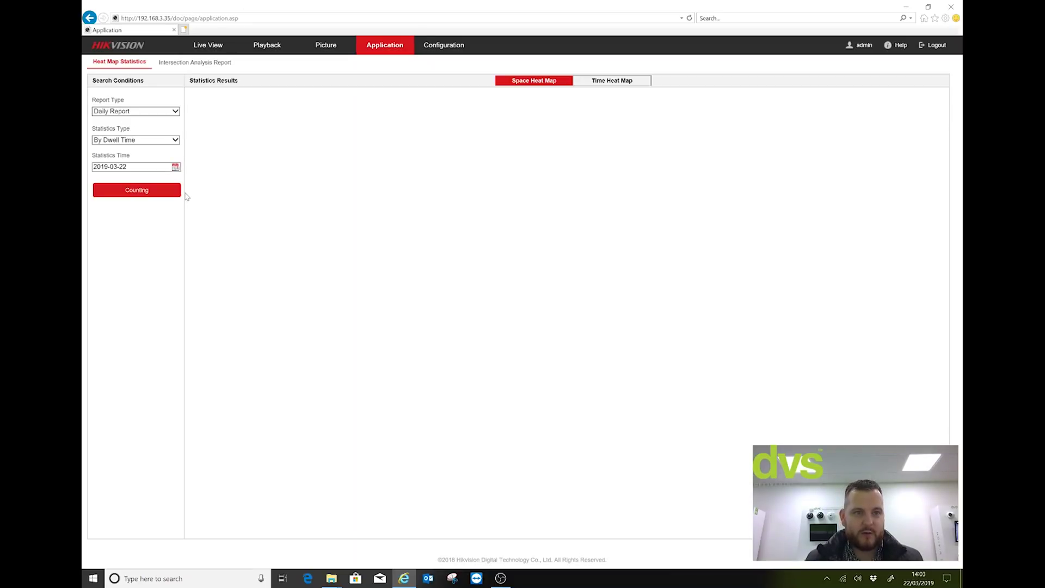
- Choose Daily Report by Dwell Time and count the Space Heat Map for 2019-03-22
left_click(162, 111)
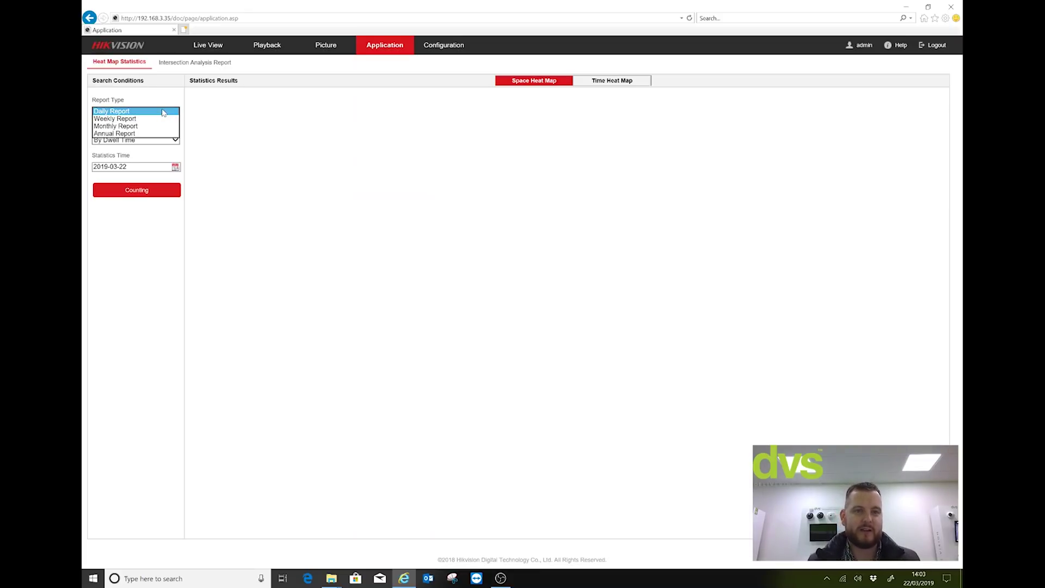
left_click(162, 112)
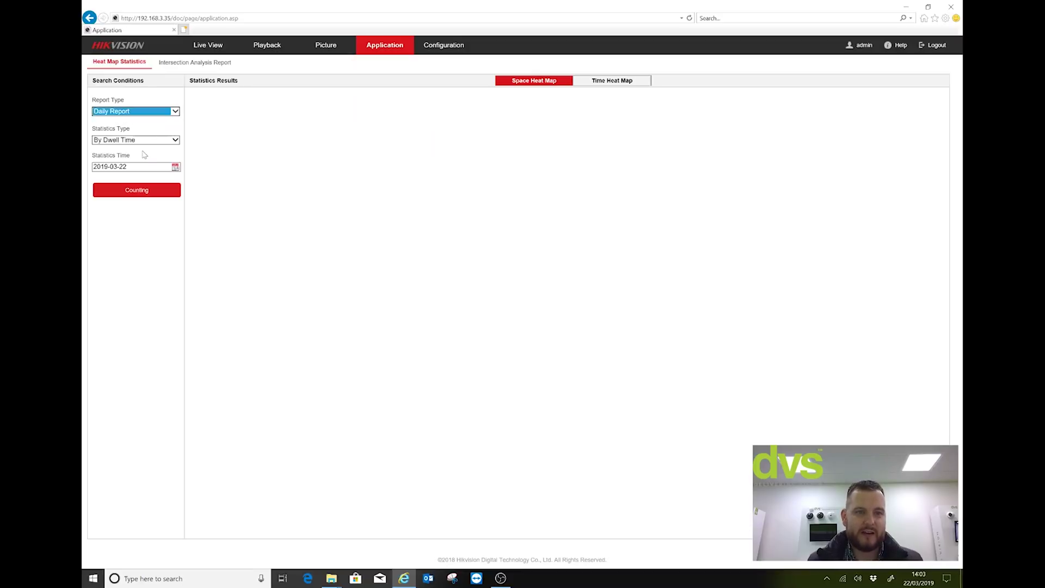
left_click(140, 141)
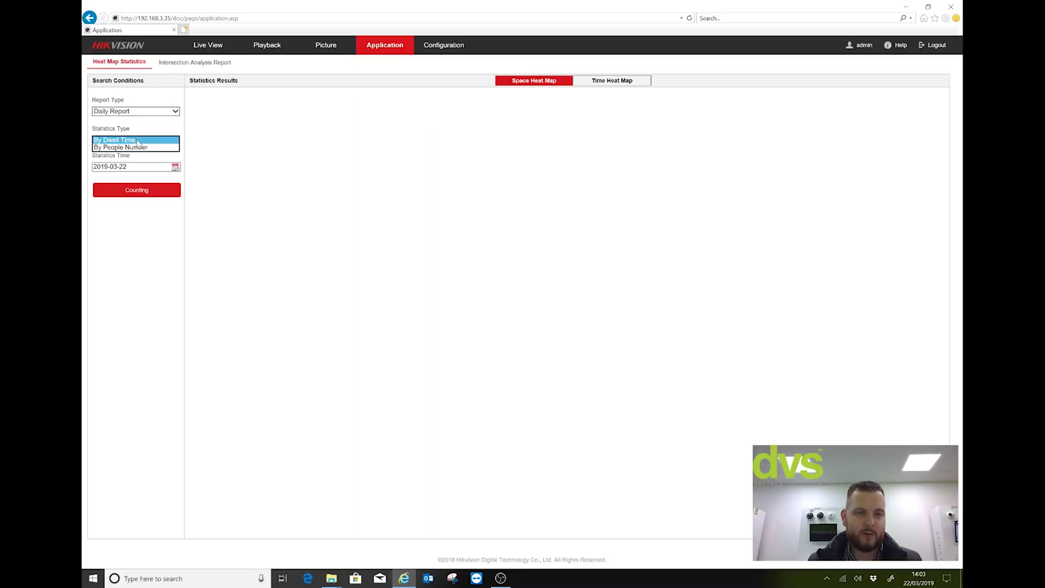
left_click(136, 146)
left_click(144, 194)
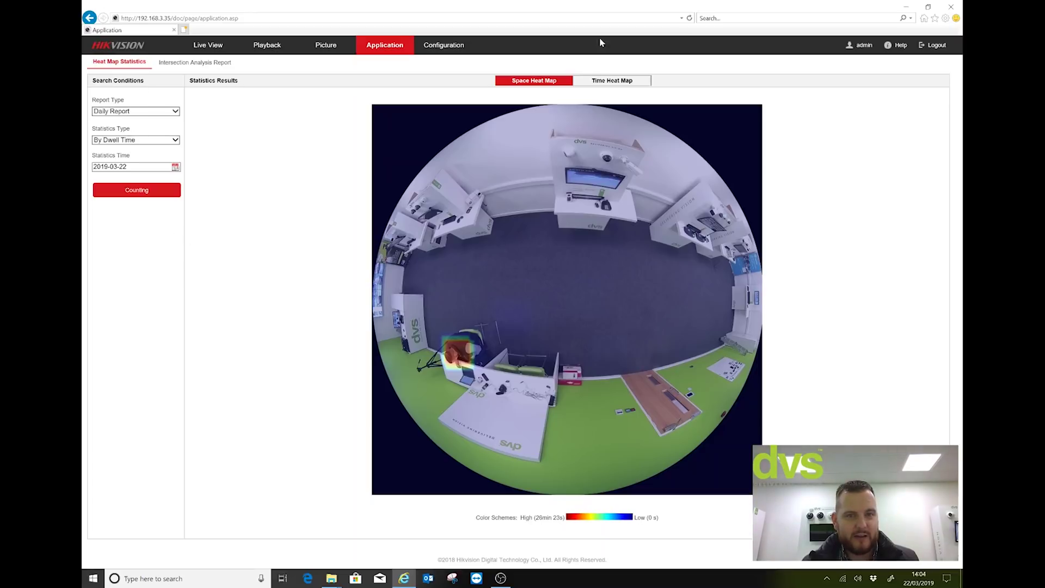
- Generate the 2019-03-22 hourly dwell-time chart under Time Heat Map, then return to Space Heat Map
left_click(596, 85)
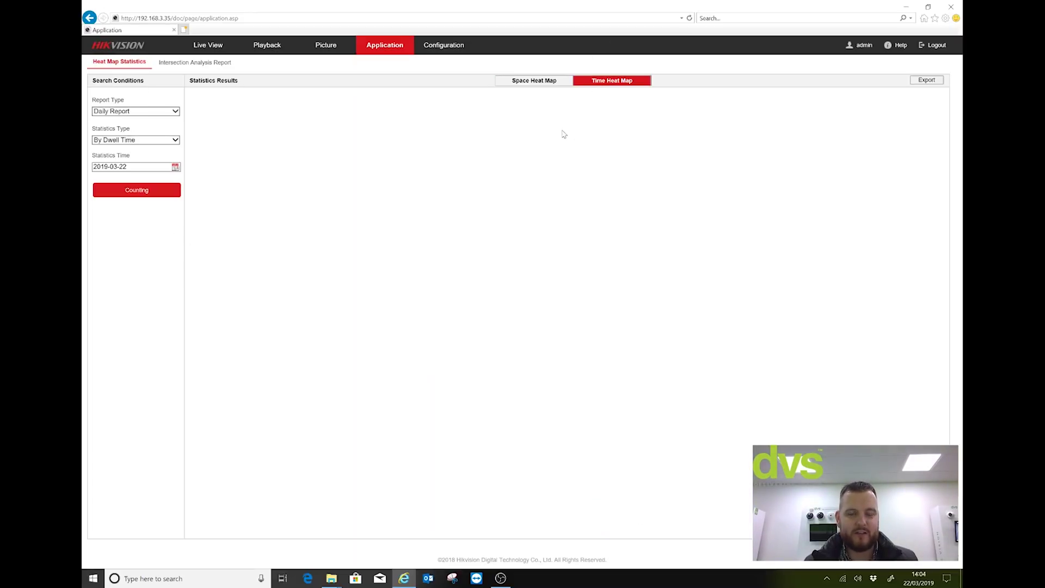
left_click(116, 191)
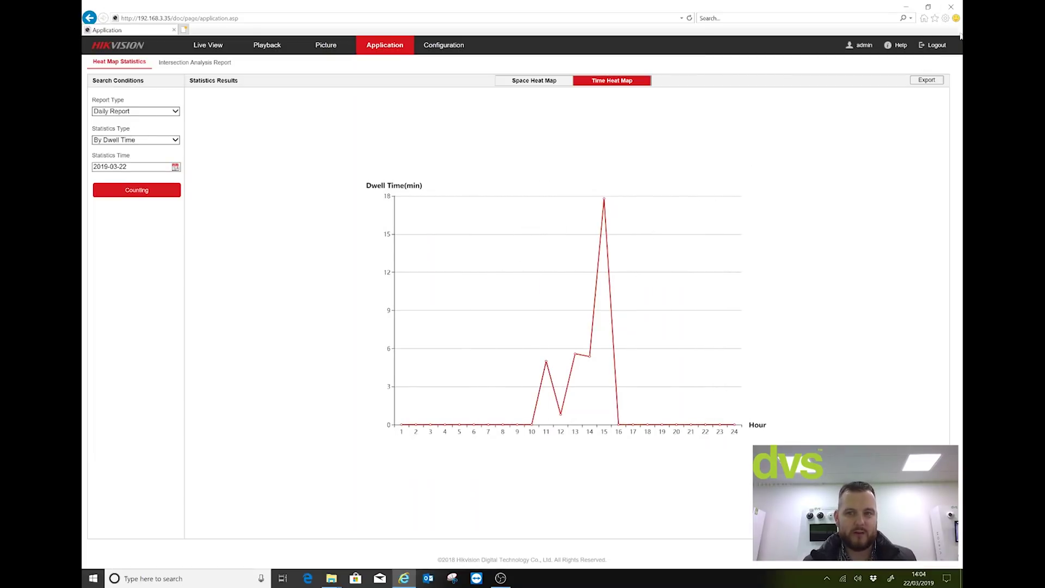
left_click(547, 84)
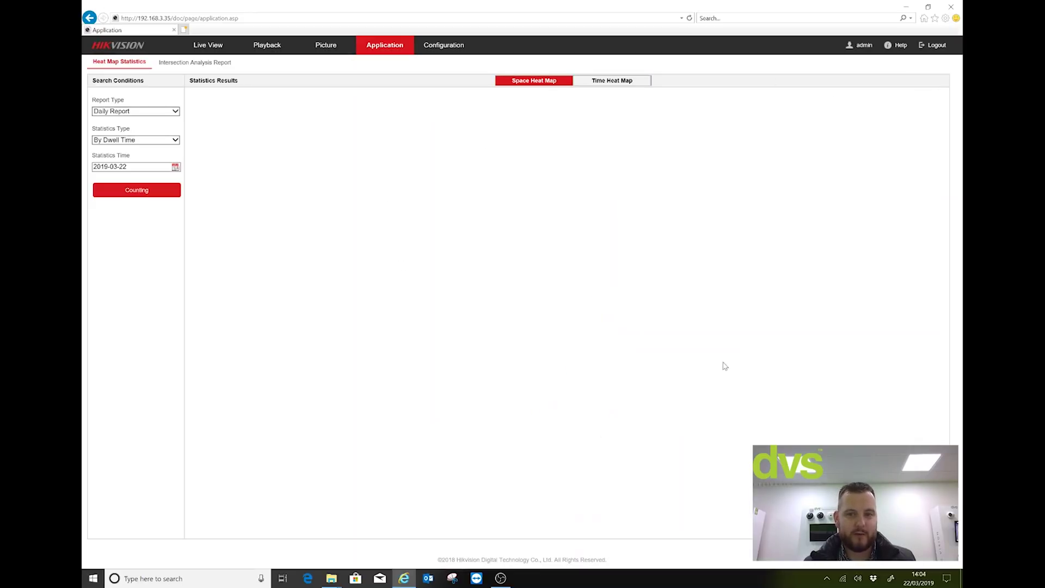
- Keep the Daily report period, set Statistics Type to By People Number, and generate the heat map
left_click(124, 111)
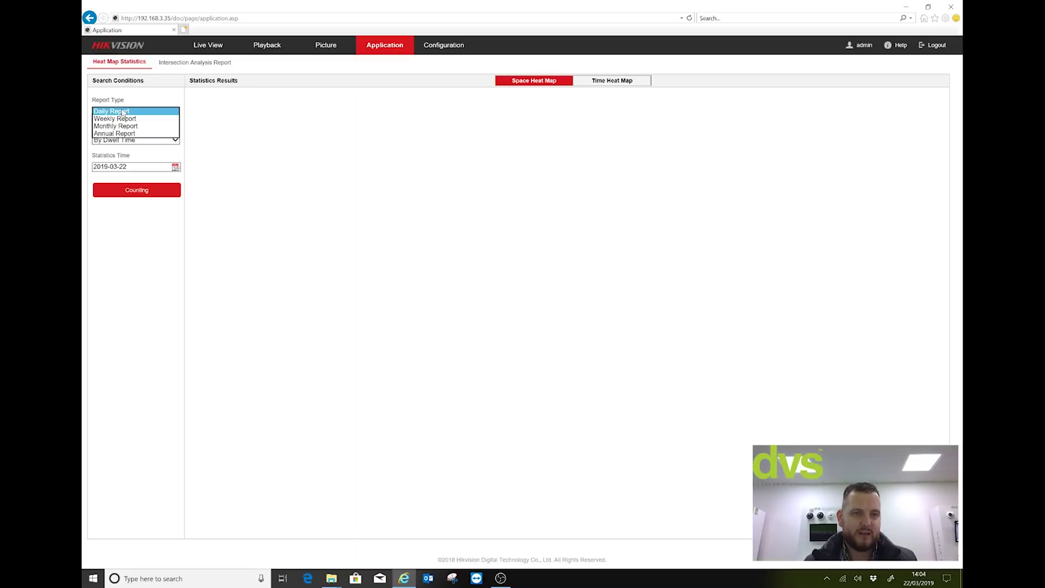
left_click(124, 117)
left_click(136, 140)
left_click(139, 147)
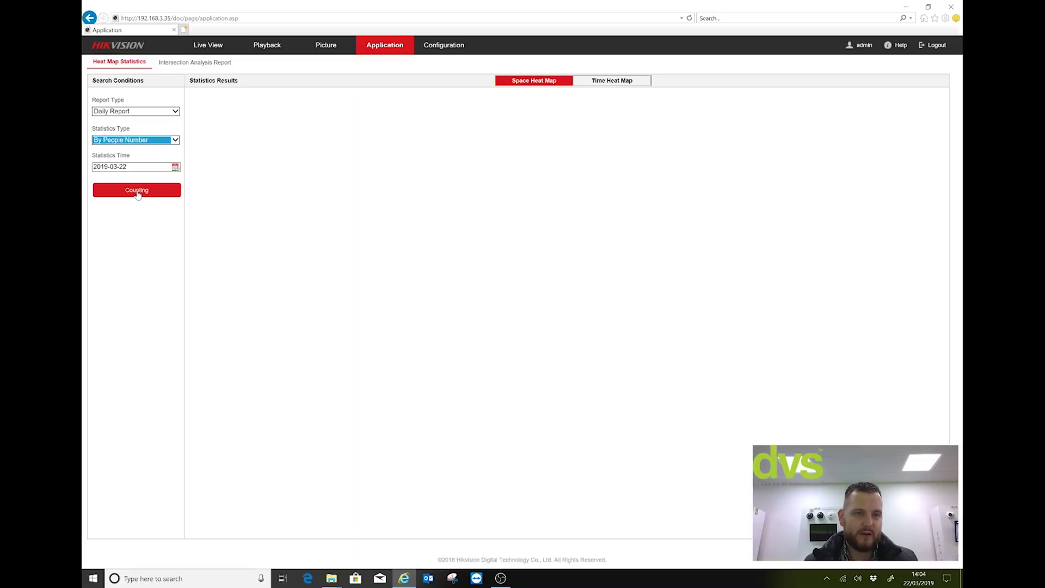
left_click(146, 195)
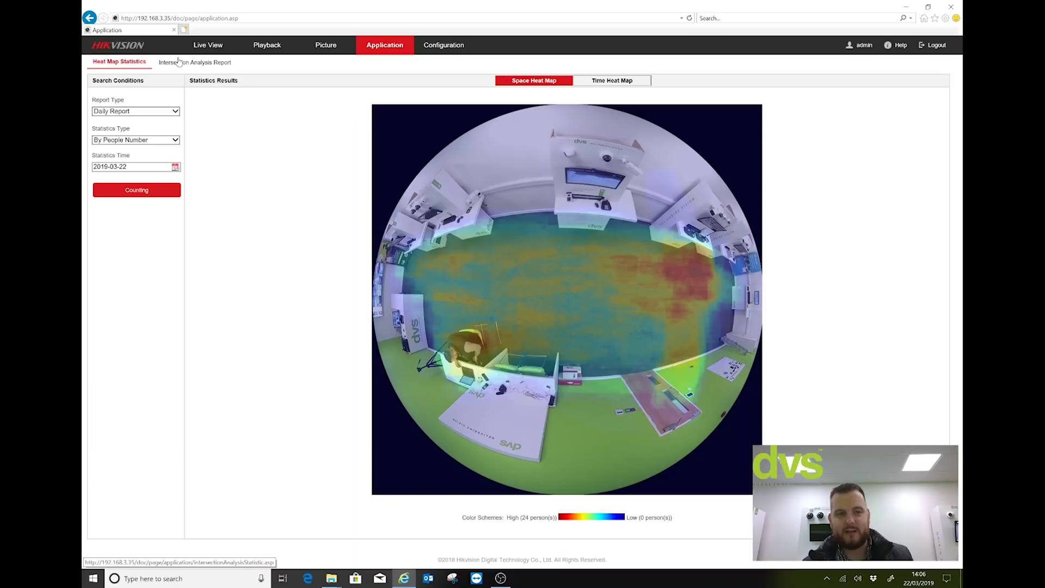
- In Intersection Analysis, count Flow In A: 75% to B, 25% to D
left_click(174, 64)
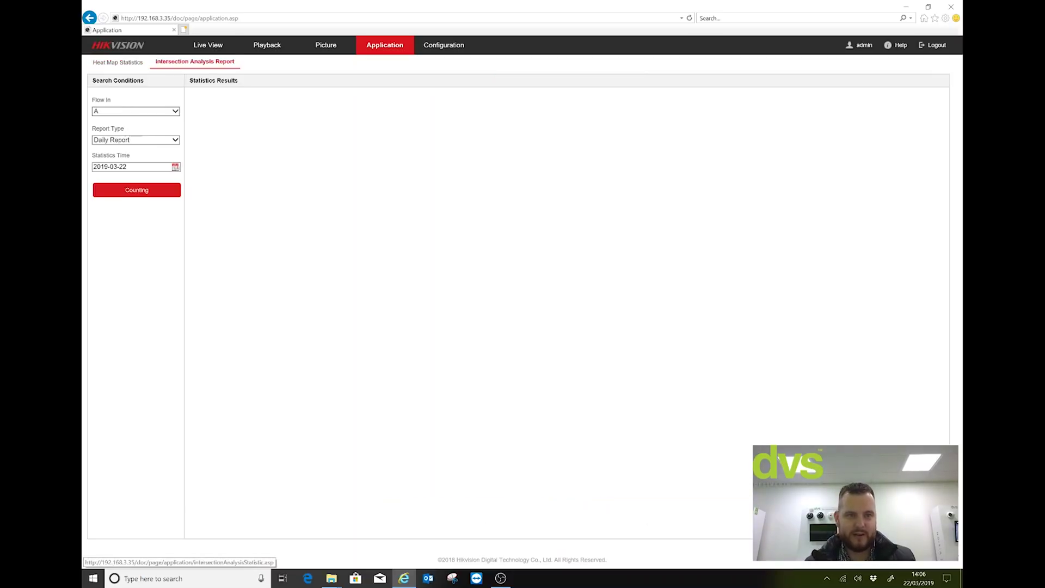
left_click(121, 112)
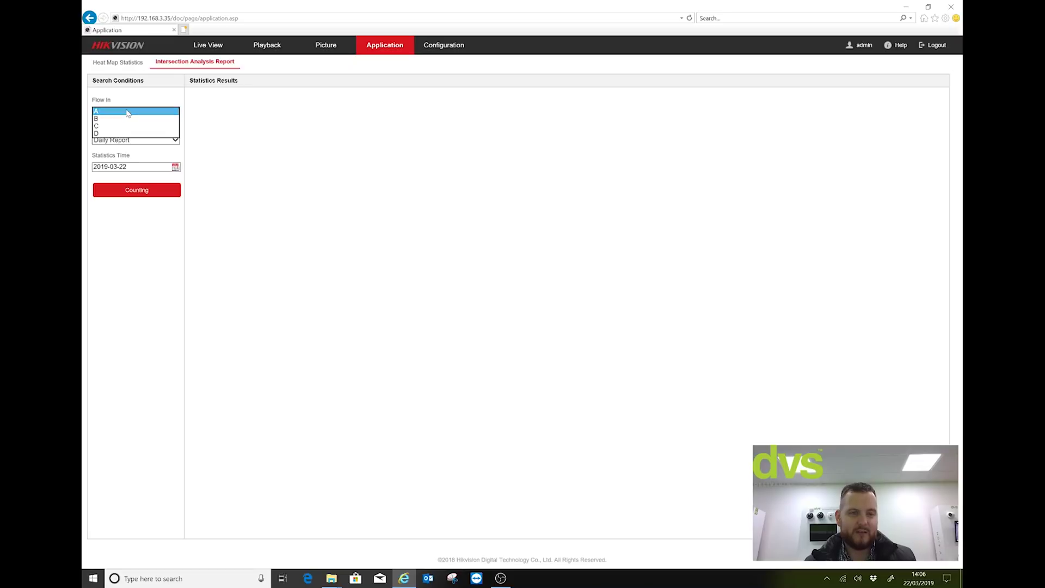
left_click(127, 112)
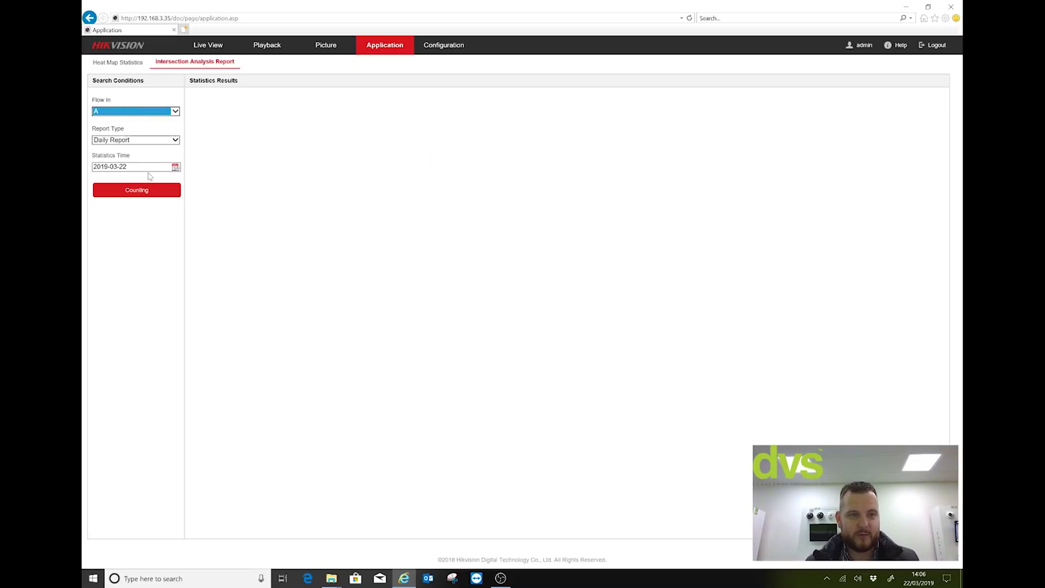
left_click(135, 190)
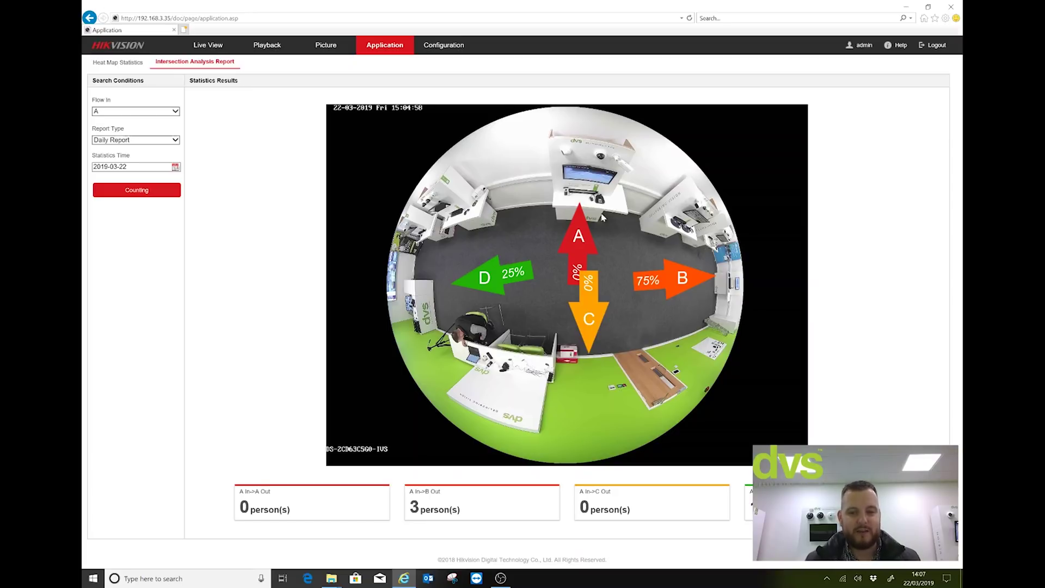
- Switch Flow In to B to show its results: 47% to D, 42% to B
left_click(135, 112)
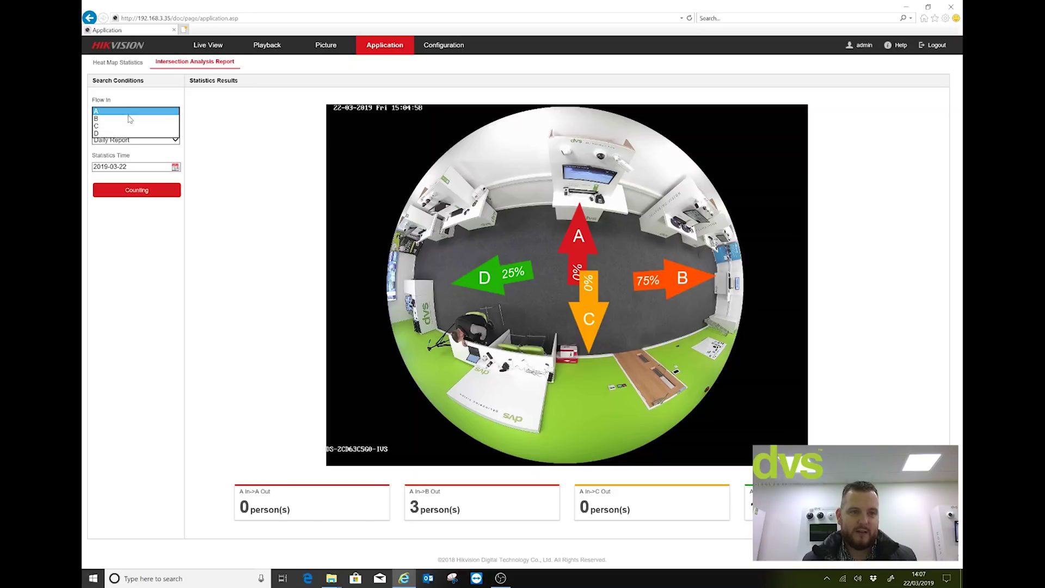
left_click(133, 124)
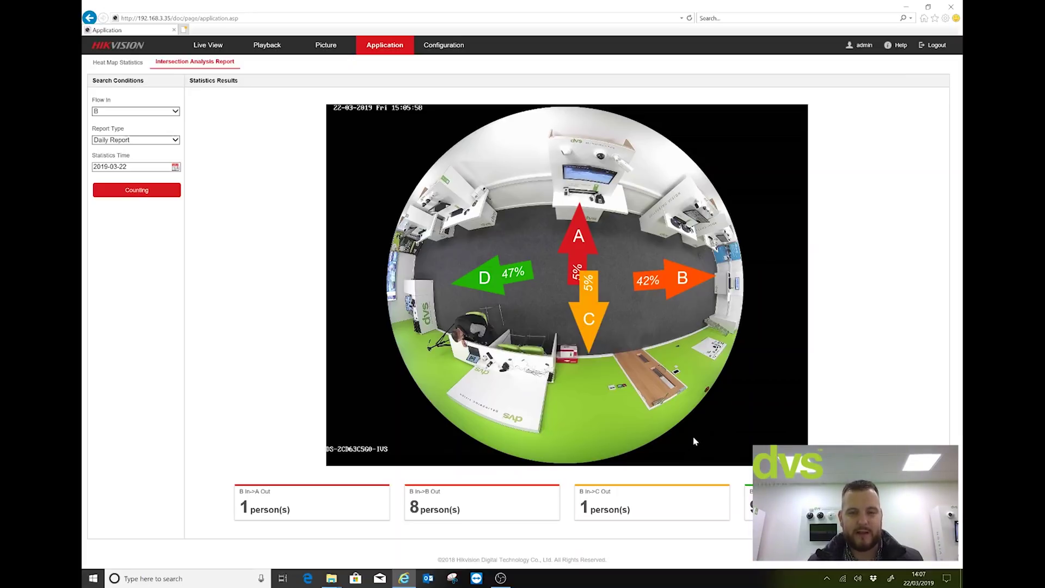
- Run the intersection count for Flow In C
left_click(135, 112)
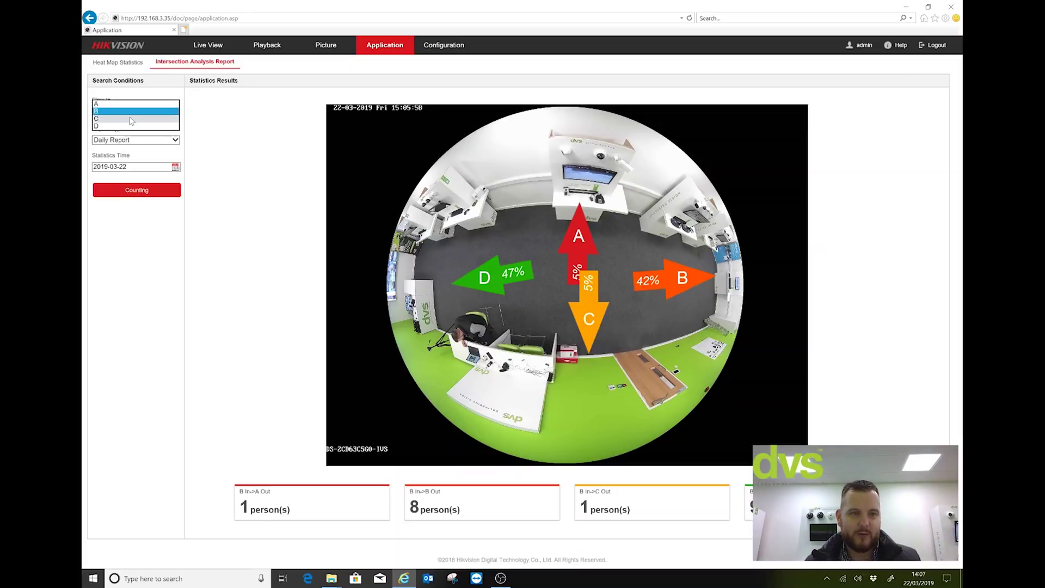
left_click(131, 119)
left_click(133, 194)
- Run the count for Flow In D: 36% to B, 27% to A, 18% each to C and D
left_click(150, 112)
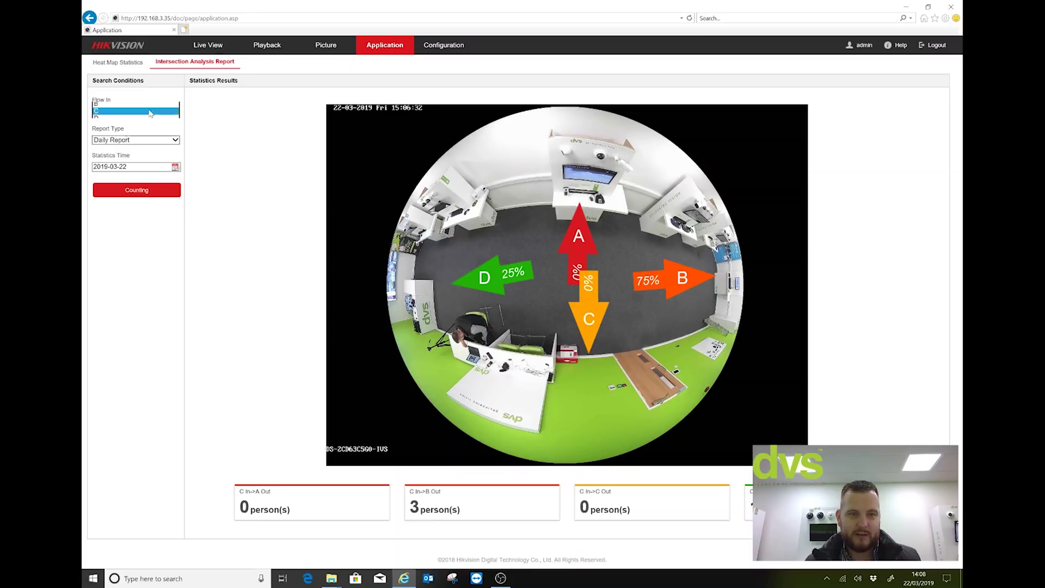
left_click(143, 118)
left_click(145, 194)
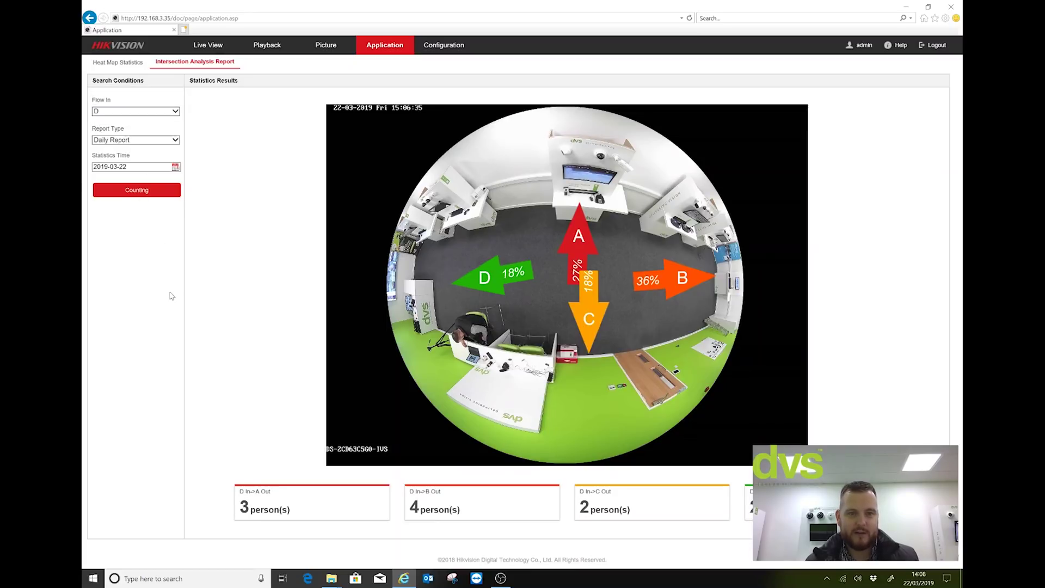